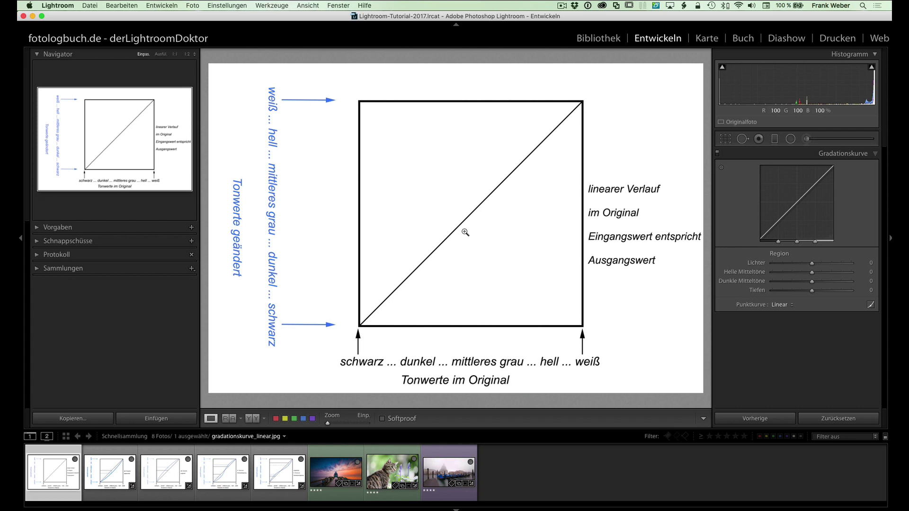
Step: View the darkening, brightening and S-curve contrast diagrams from the filmstrip in turn
left_click(110, 470)
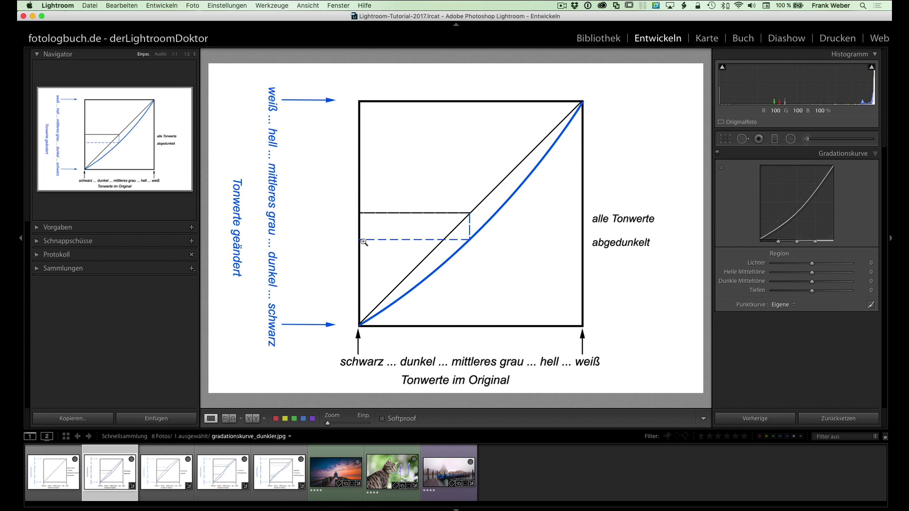
left_click(165, 467)
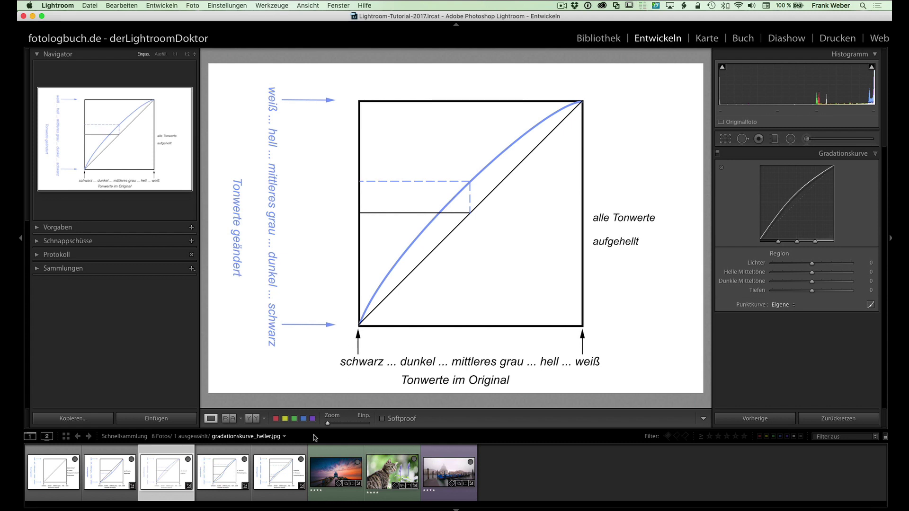
left_click(226, 471)
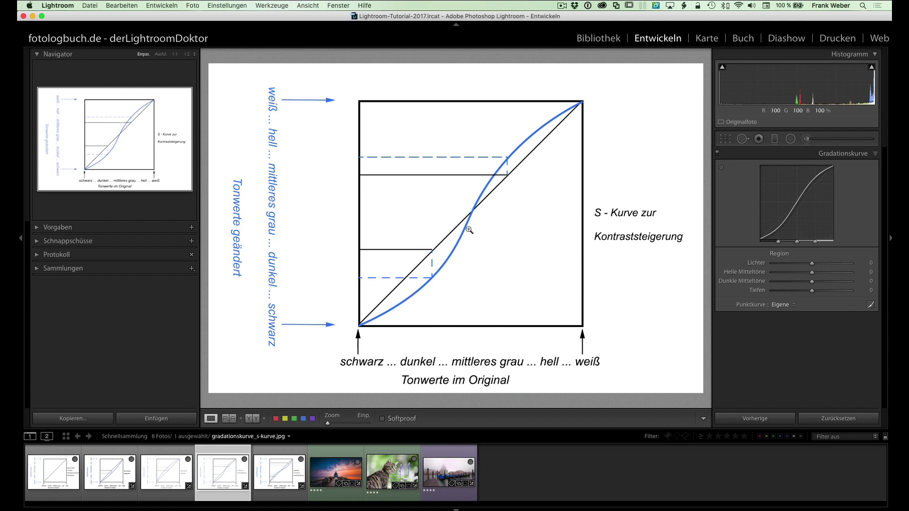
Step: View the inverted S-curve diagram, then open the pier sunset photo 20150310__d8100__001.nef
left_click(276, 468)
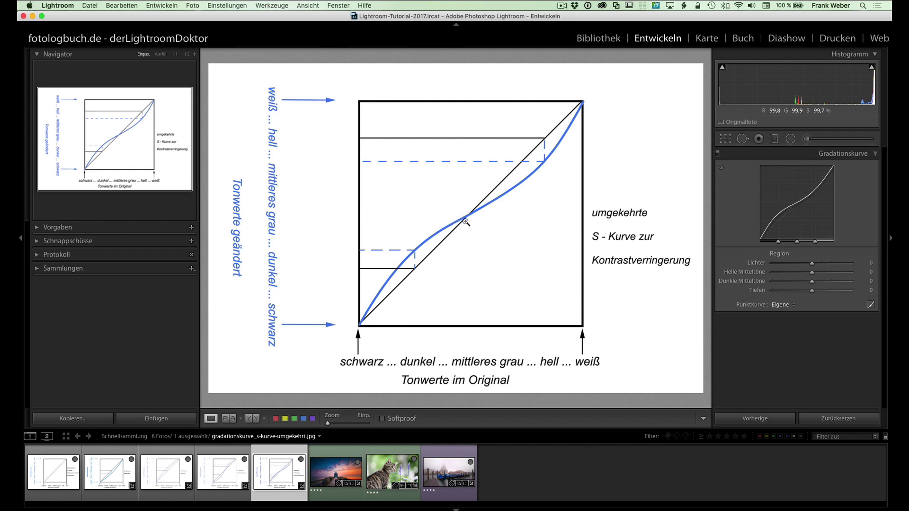
left_click(334, 477)
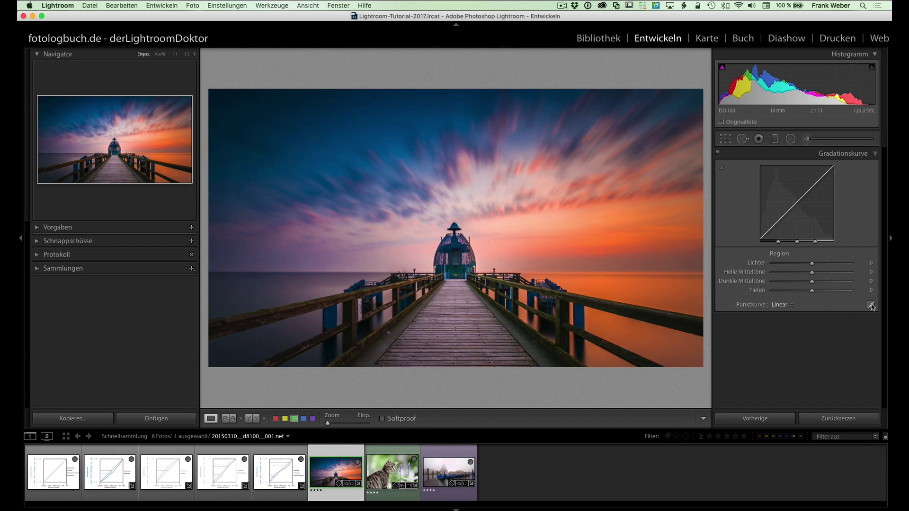
Step: Toggle point-curve editing on and off, then show the Punktkurve preset list
left_click(872, 305)
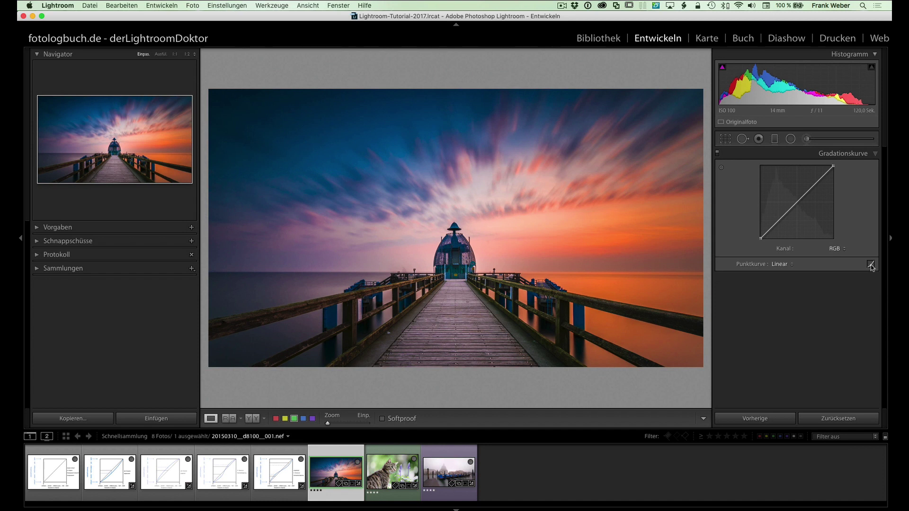
left_click(872, 264)
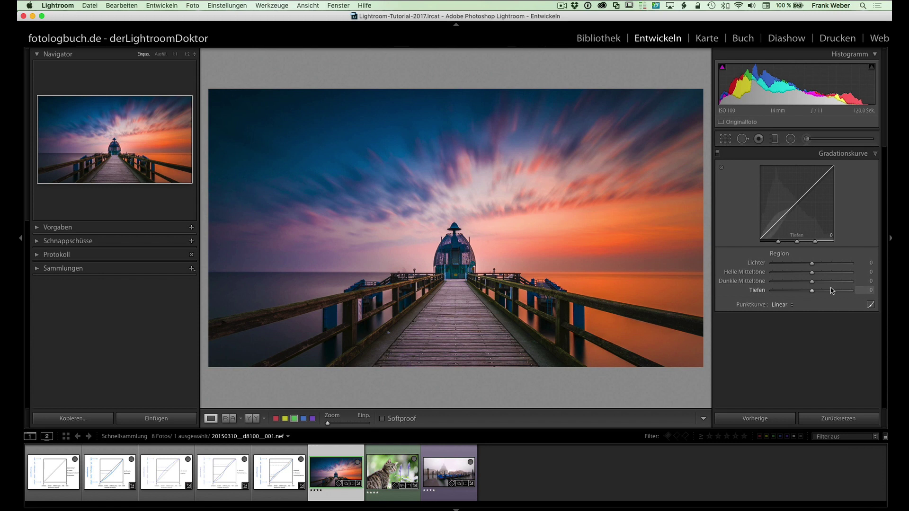
left_click(781, 306)
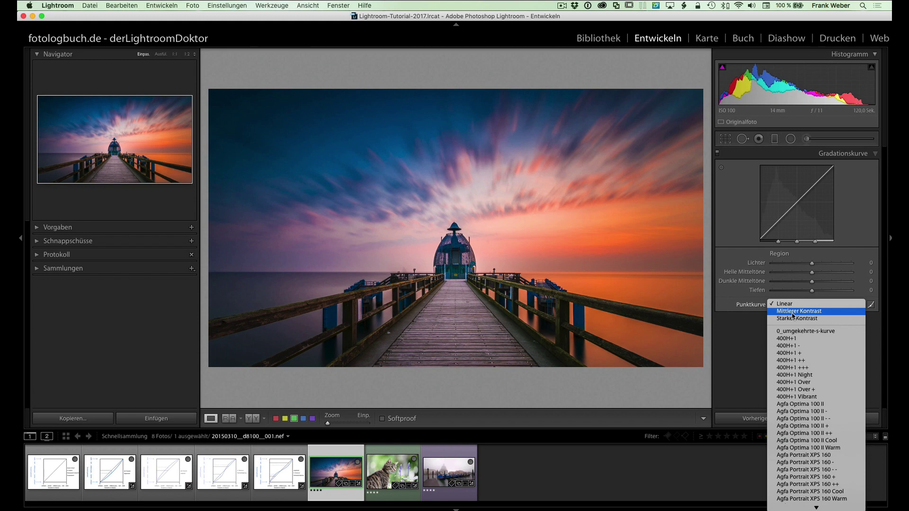
Step: Try the Mittlerer Kontrast point curve, then switch to Starker Kontrast
left_click(793, 312)
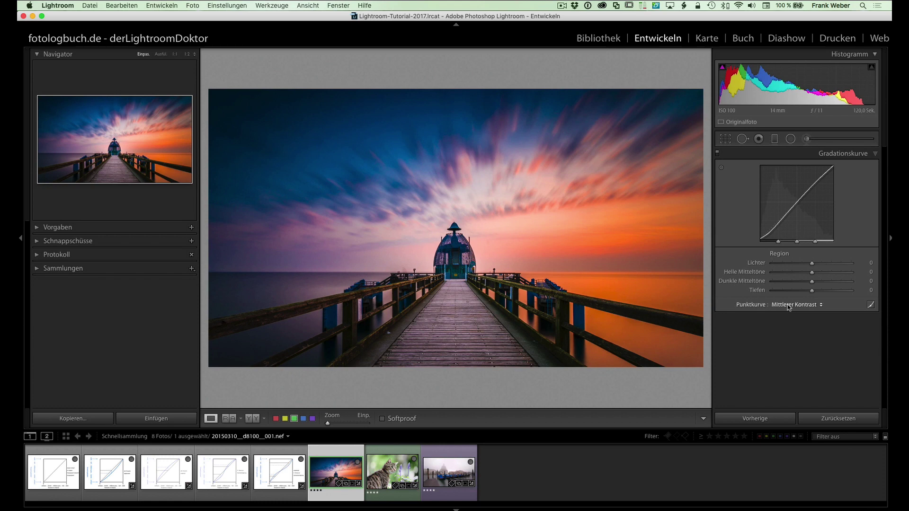
left_click(789, 306)
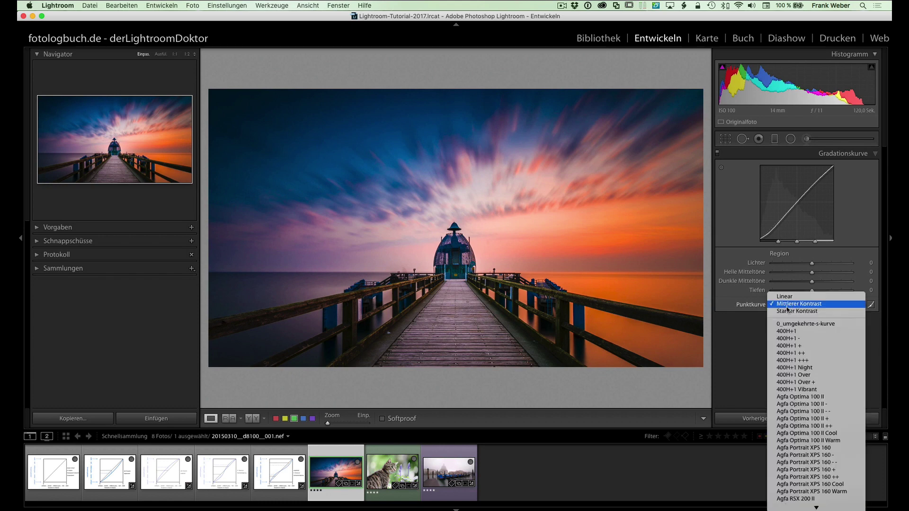
left_click(790, 313)
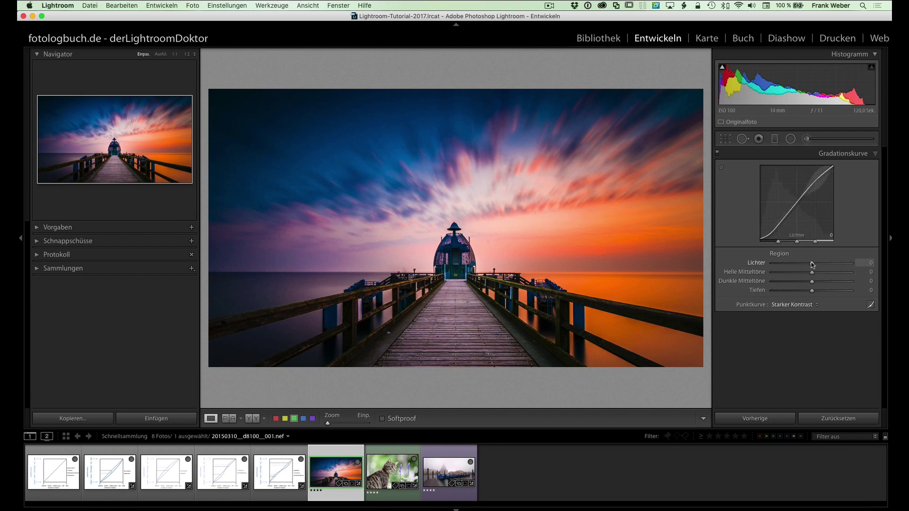
Step: Set Lichter +20, Helle Mitteltöne +10, Dunkle Mitteltöne −11 and Tiefen −21
left_click_drag(813, 264, 821, 264)
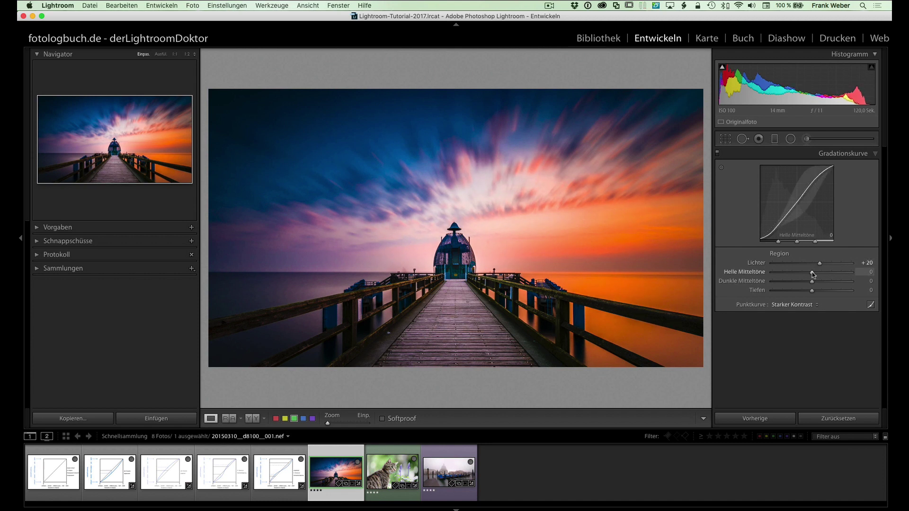
left_click_drag(813, 274, 816, 275)
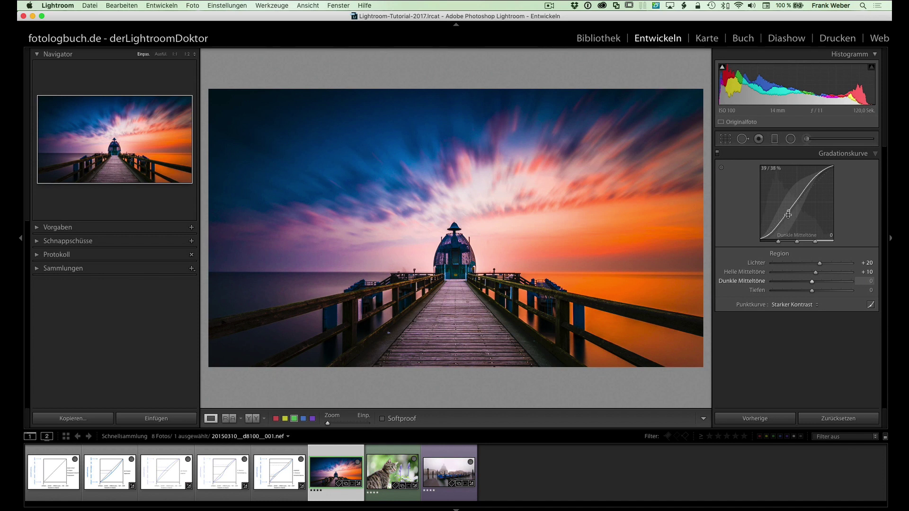
left_click_drag(788, 213, 788, 214)
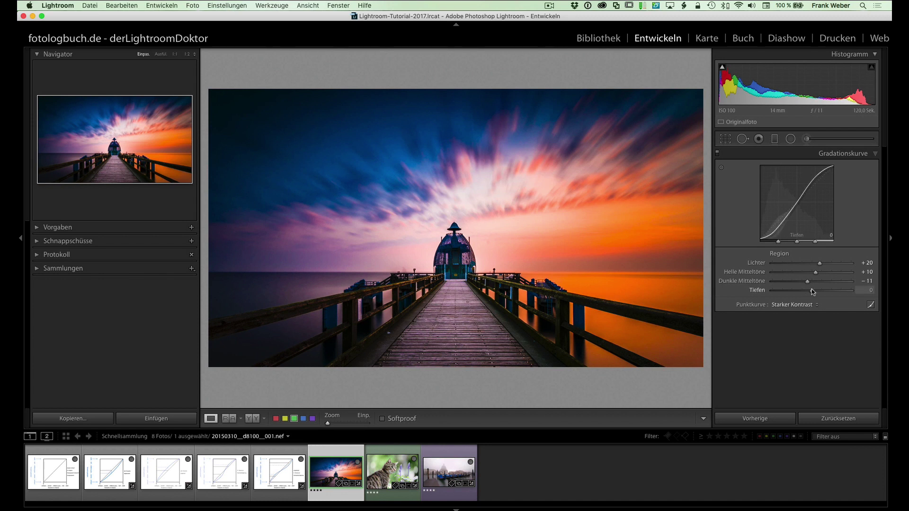
left_click_drag(812, 295, 805, 293)
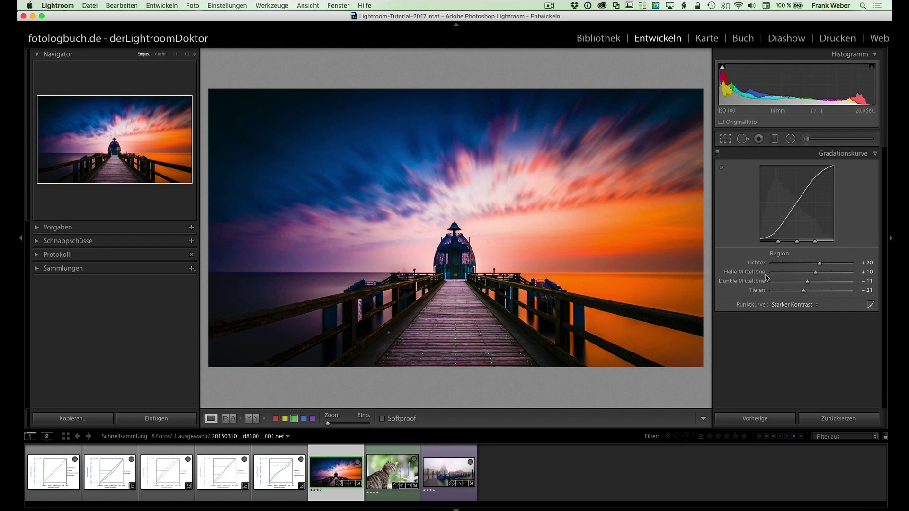
left_click(717, 154)
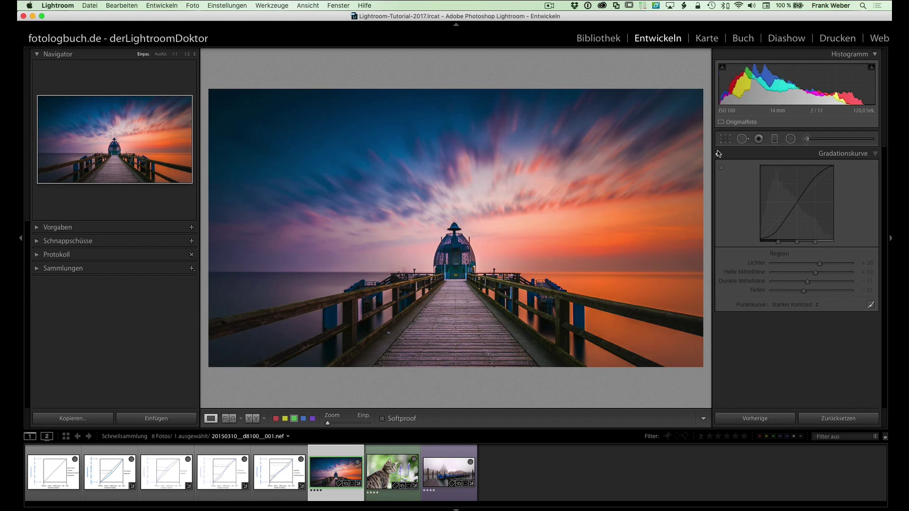
left_click(718, 153)
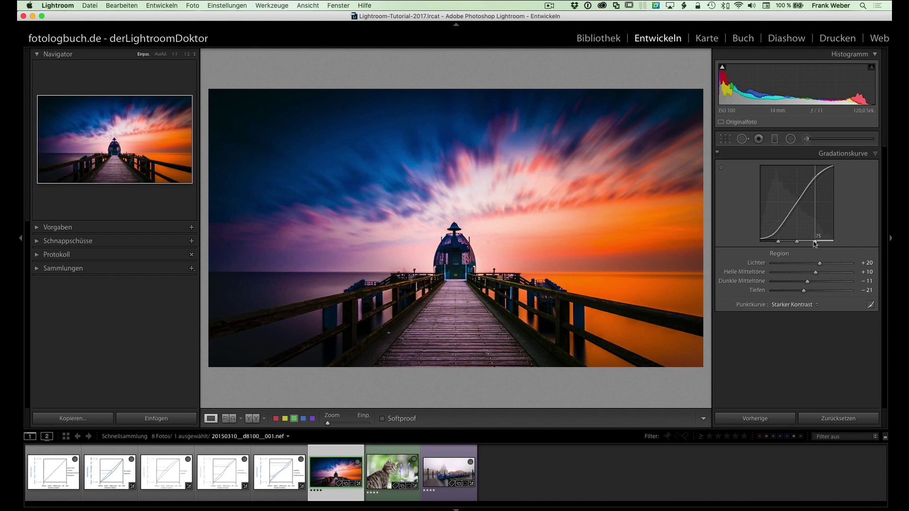
Step: Nudge the midtone/highlight split point, then reset all four region sliders to 0
left_click_drag(815, 244, 812, 243)
left_click_drag(813, 242, 816, 242)
double_click(780, 254)
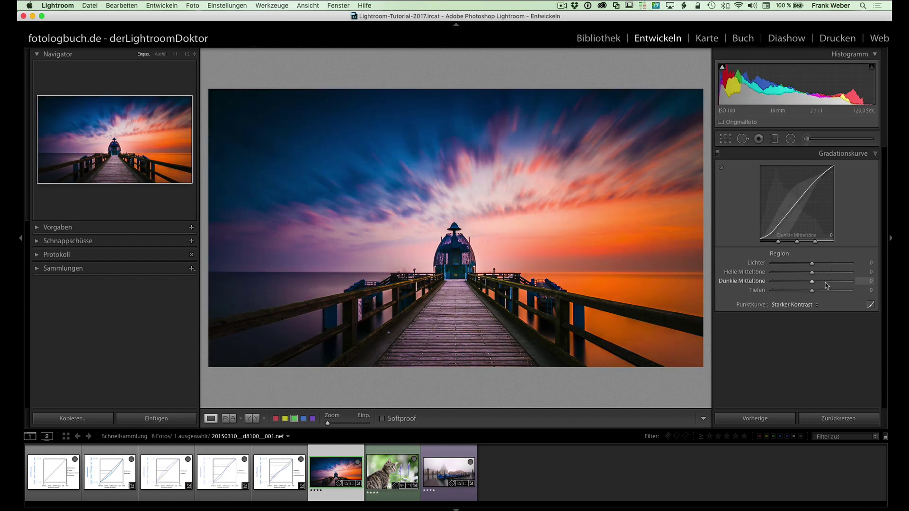
Step: Open cat photo 20130608_lr-kurs-2017_001.nef and edit its point curve on the RGB channel
left_click(389, 471)
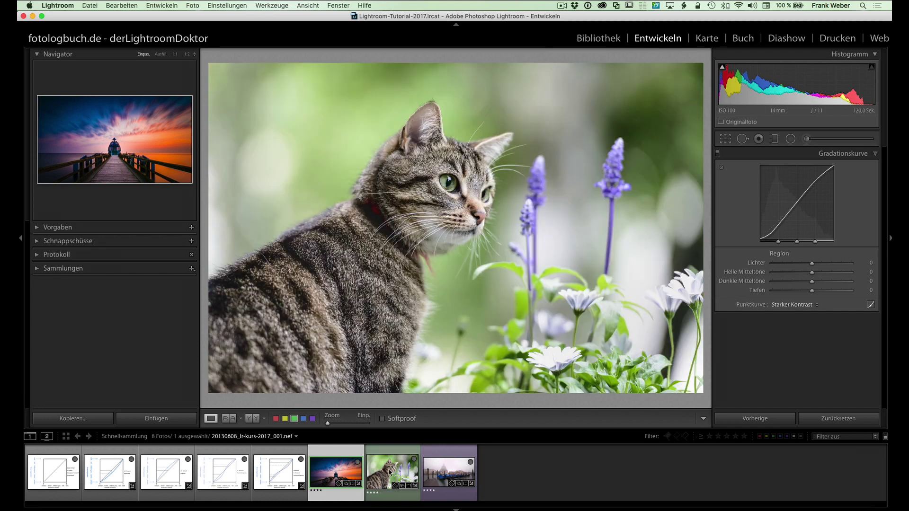
left_click(871, 306)
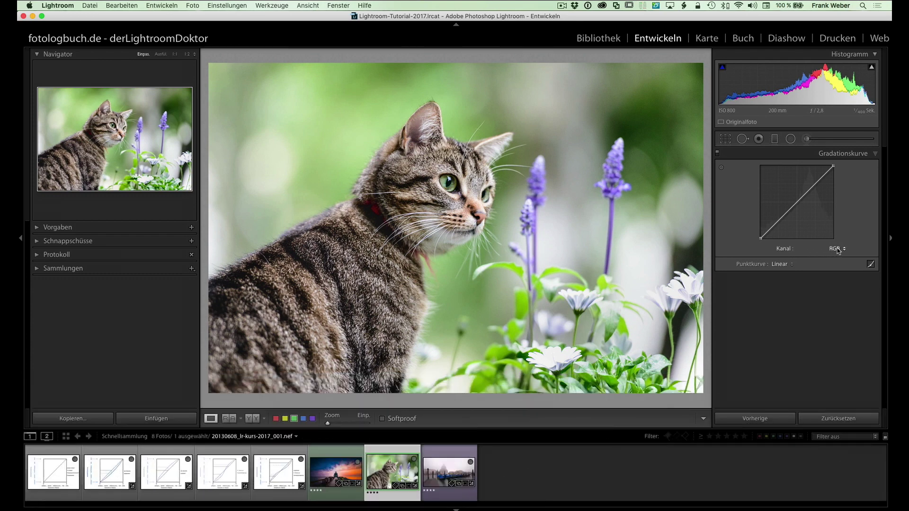
left_click(837, 249)
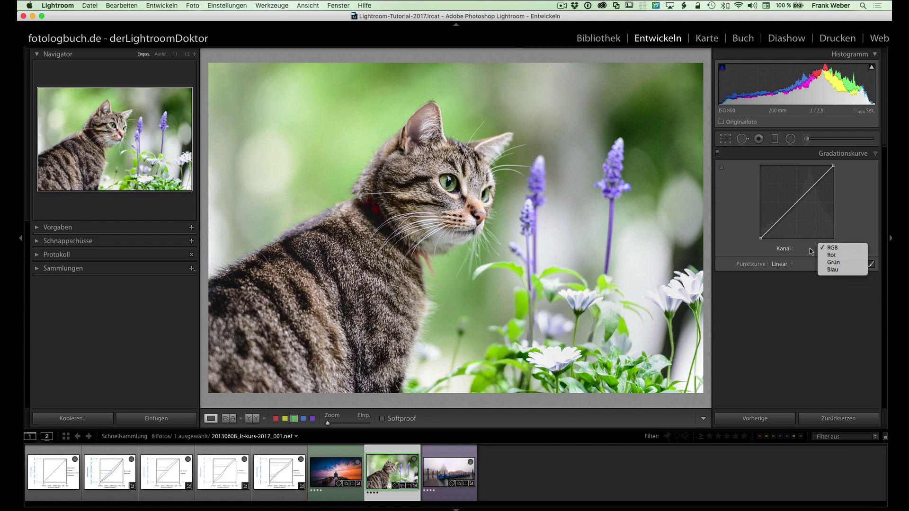
left_click(811, 248)
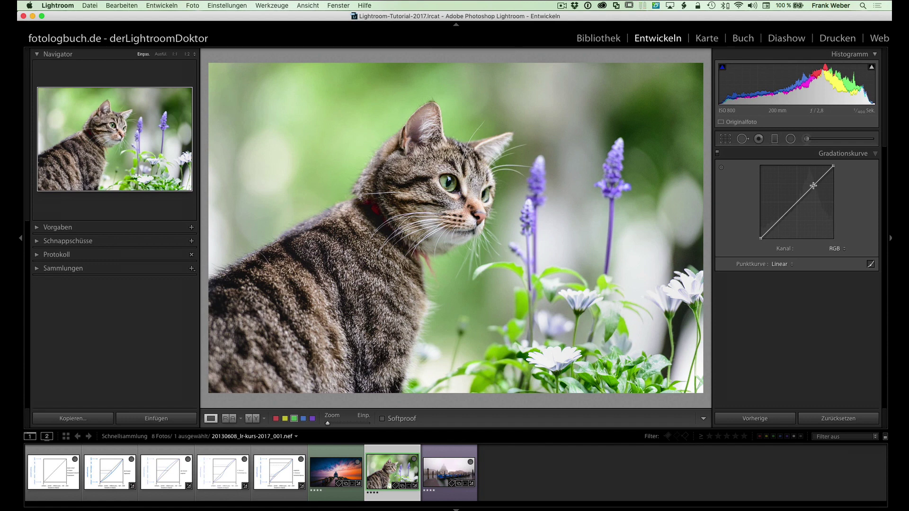
Step: Shape the RGB curve into an S, compare it on/off, and enable the targeted adjustment tool
left_click_drag(814, 186, 810, 184)
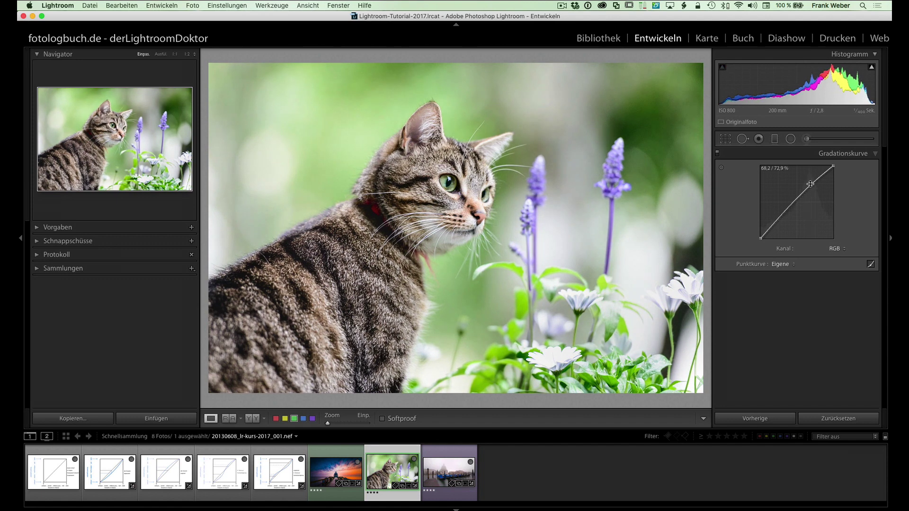
left_click_drag(782, 218, 781, 221)
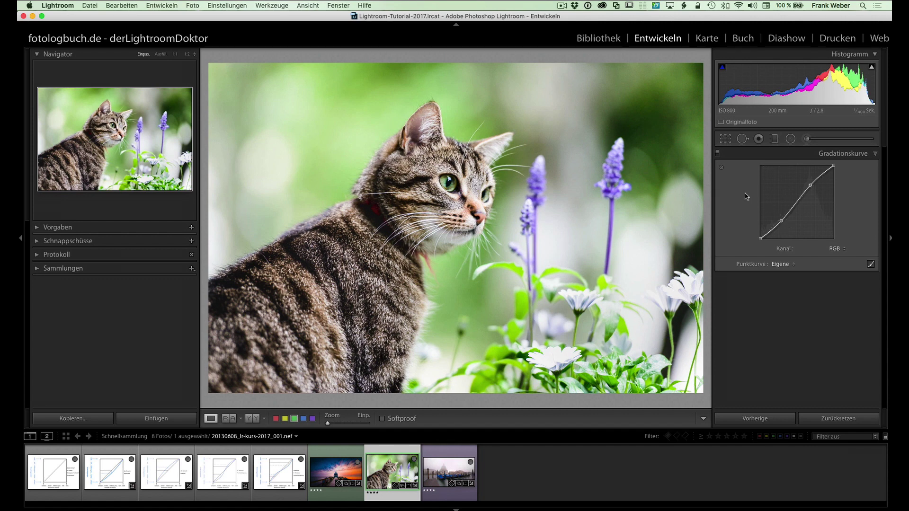
left_click(717, 153)
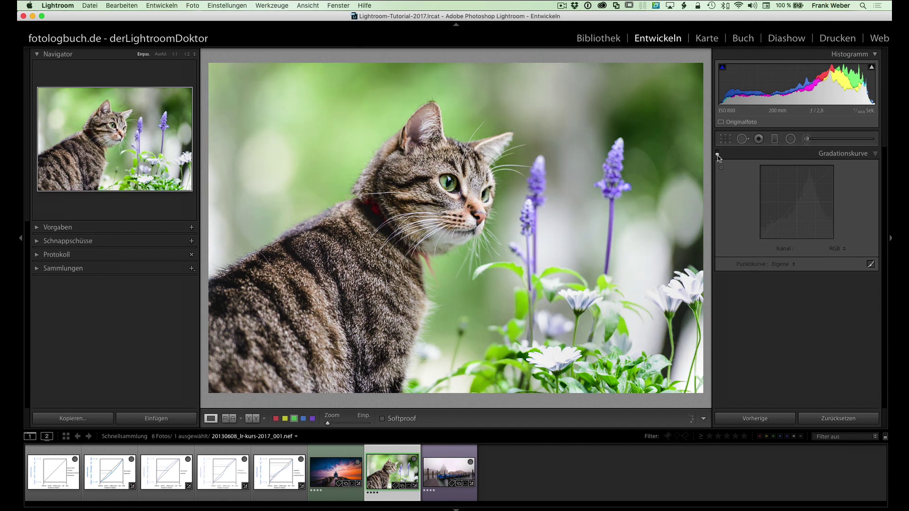
left_click(717, 153)
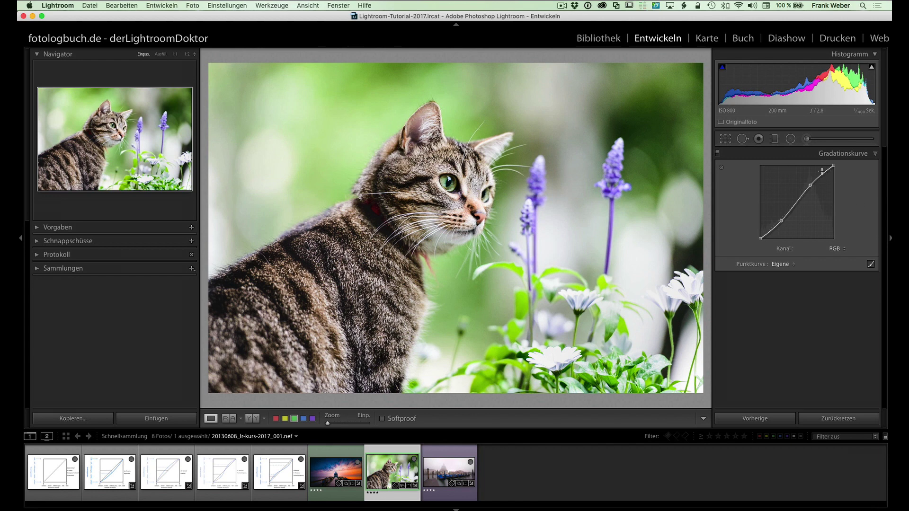
left_click(722, 169)
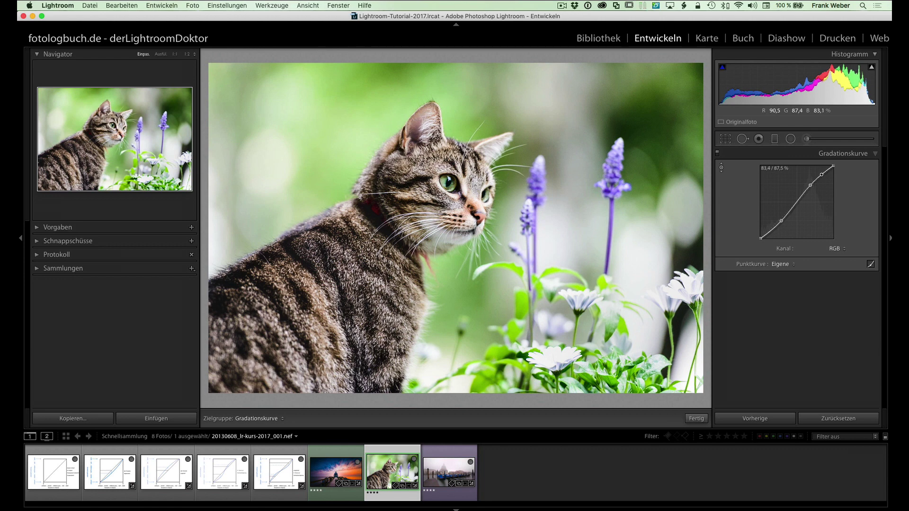
Step: Nudge the cat photo's highlight curve point up and down with the arrow keys
key("Up")
key("Up")
key("Up")
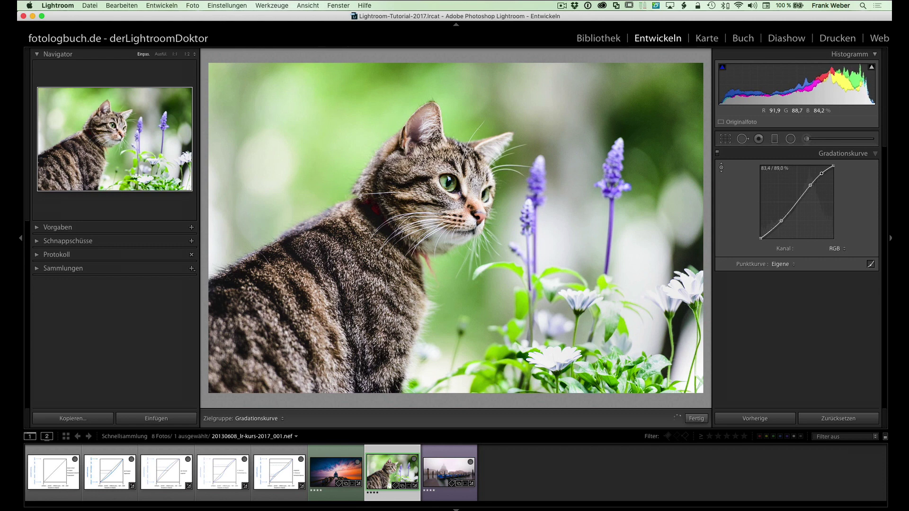
key("Up")
key("Up")
key("Down")
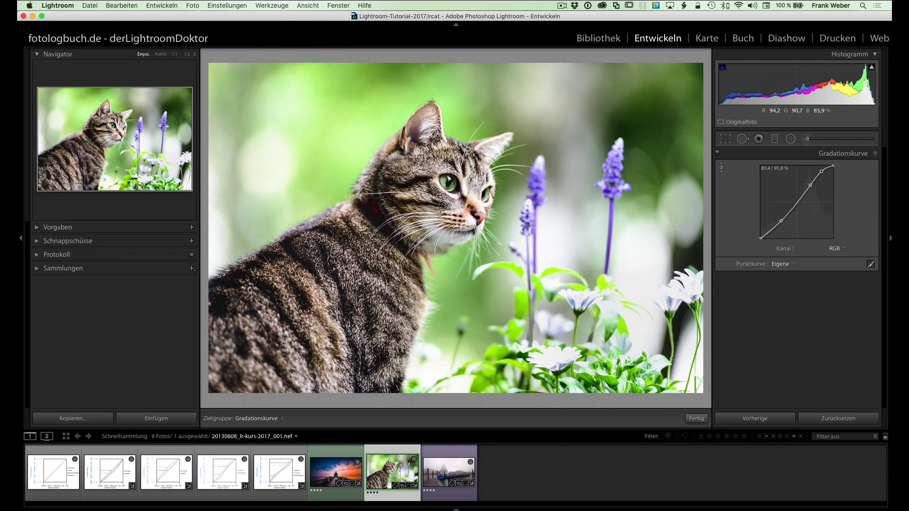
key("Down")
key("Down")
key("Down")
key("Down")
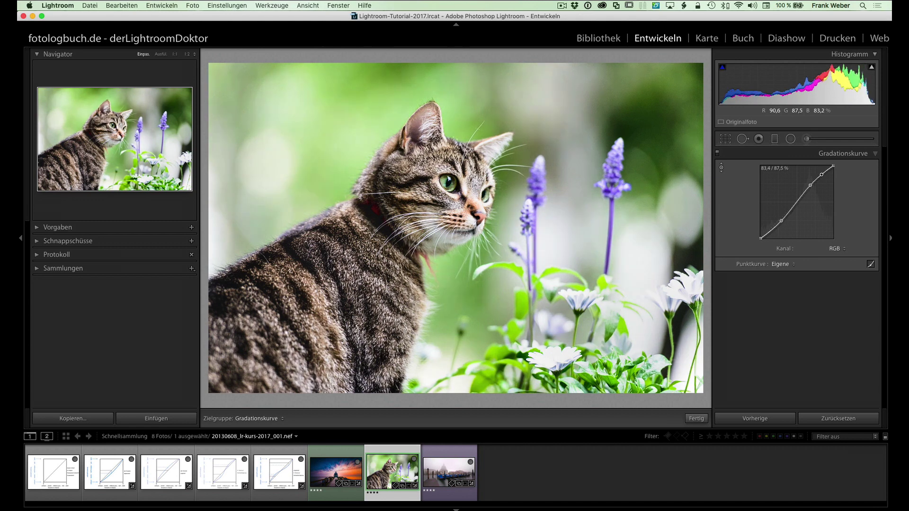
key("Up")
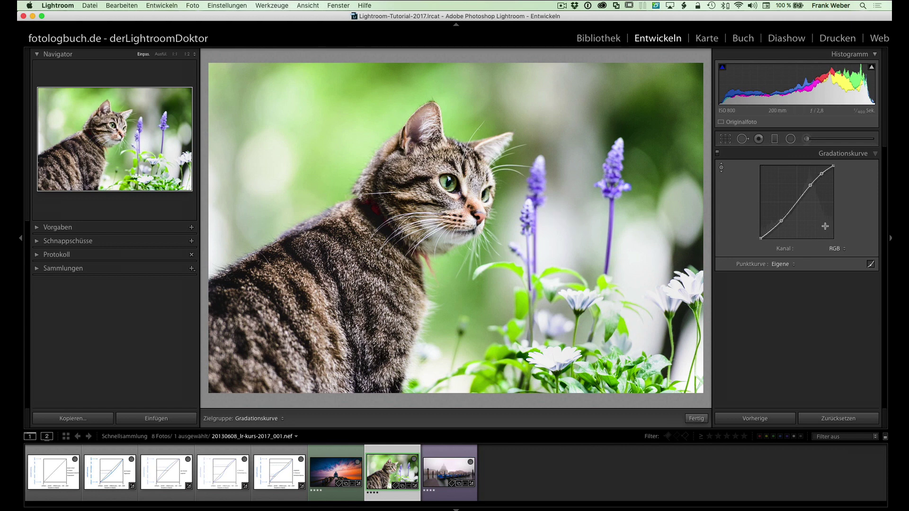
Step: Finish on-photo adjustment, delete the upper curve point, and open Venice photo D81_8418.nef
left_click(721, 169)
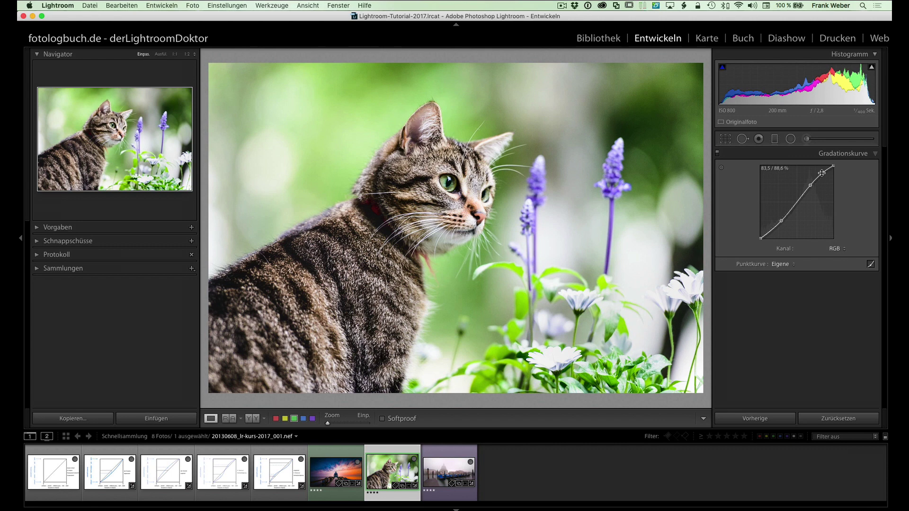
right_click(822, 173)
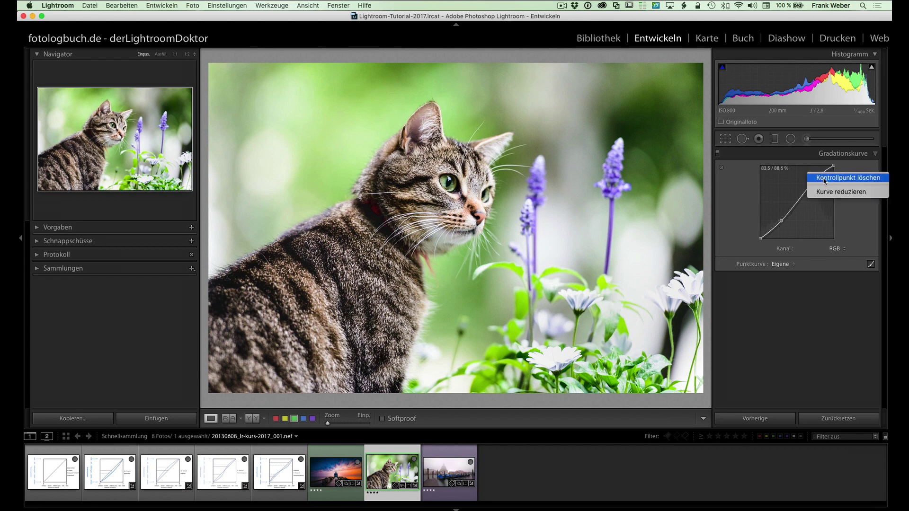
left_click(824, 179)
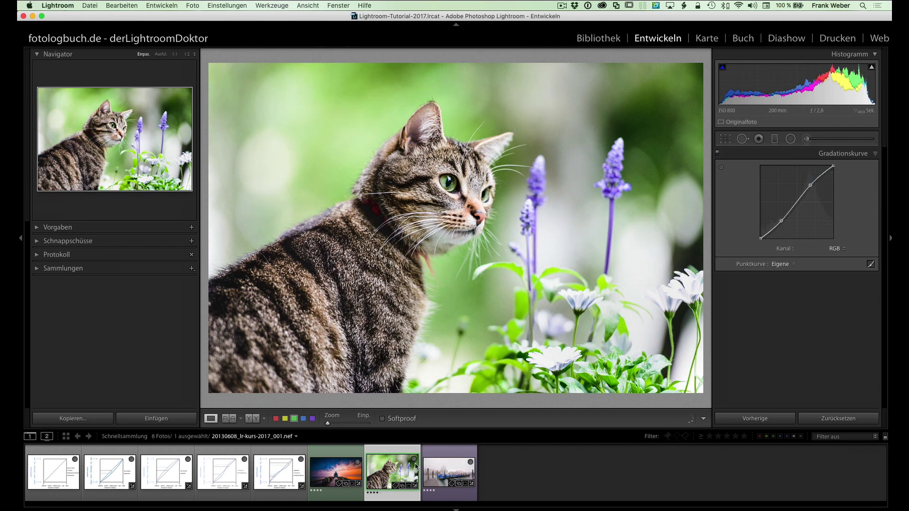
left_click(446, 467)
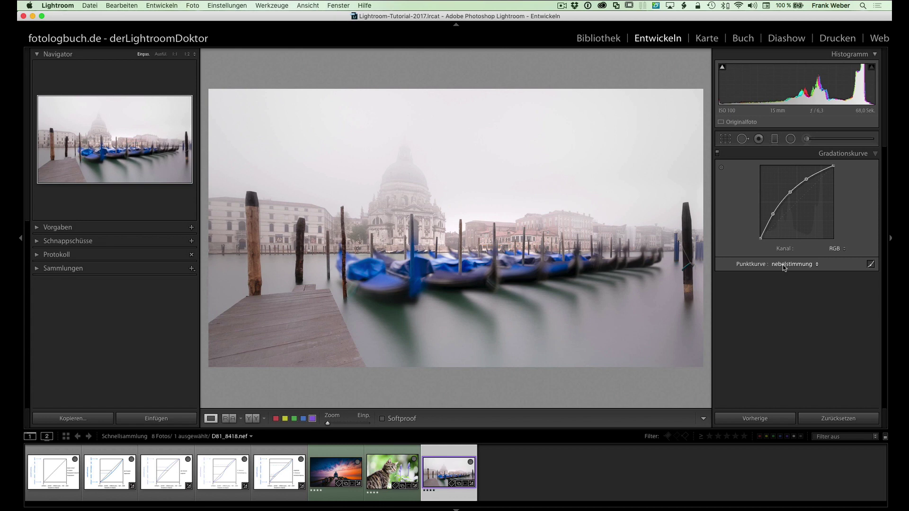
Step: Reset the Venice point curve to Linear, then drag points up to lift the upper midtones and shadows
left_click(783, 268)
scroll(783, 268, "up", 5)
scroll(783, 268, "up", 5)
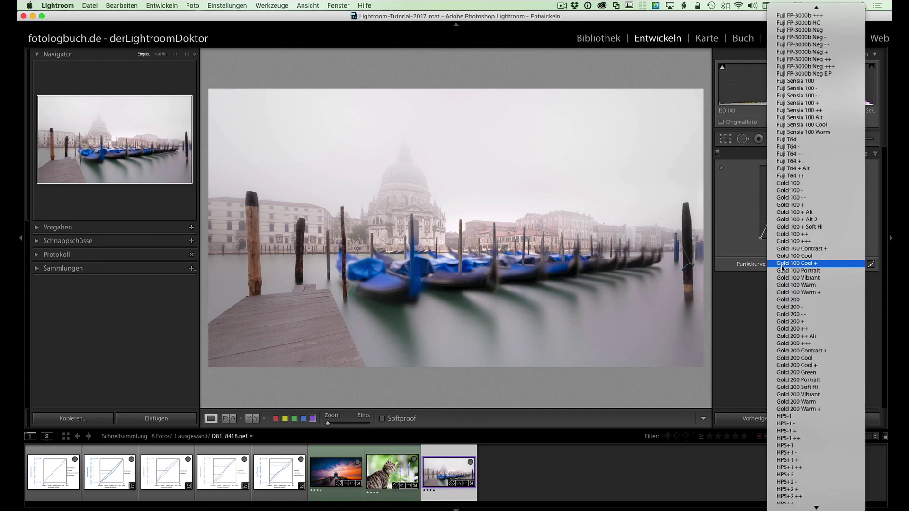
scroll(782, 268, "up", 5)
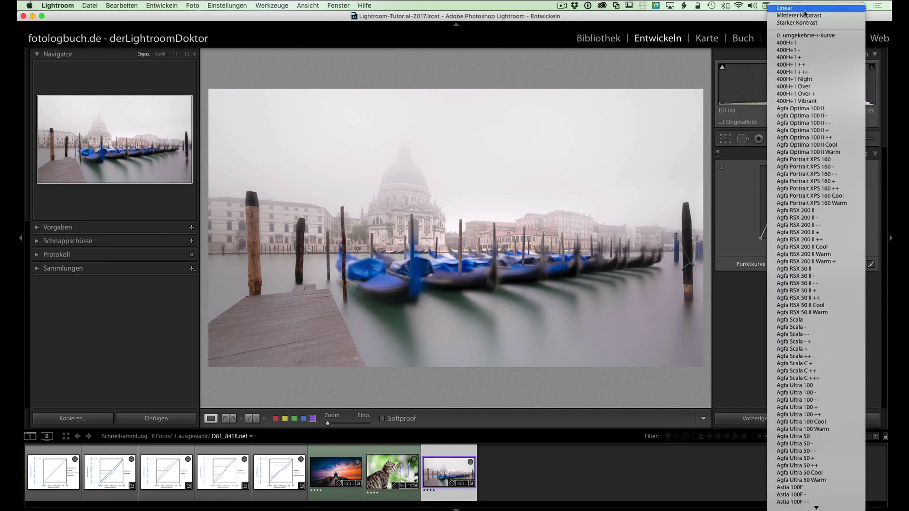
left_click(784, 226)
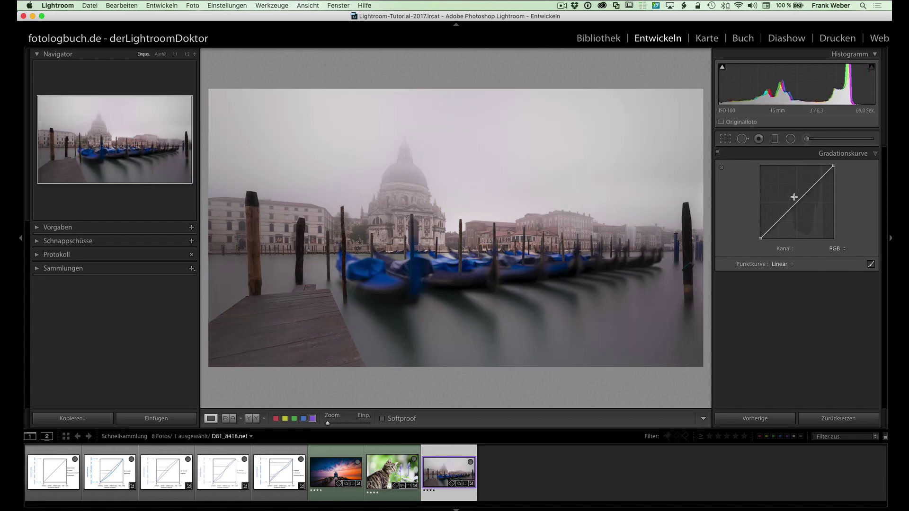
left_click_drag(810, 189, 810, 180)
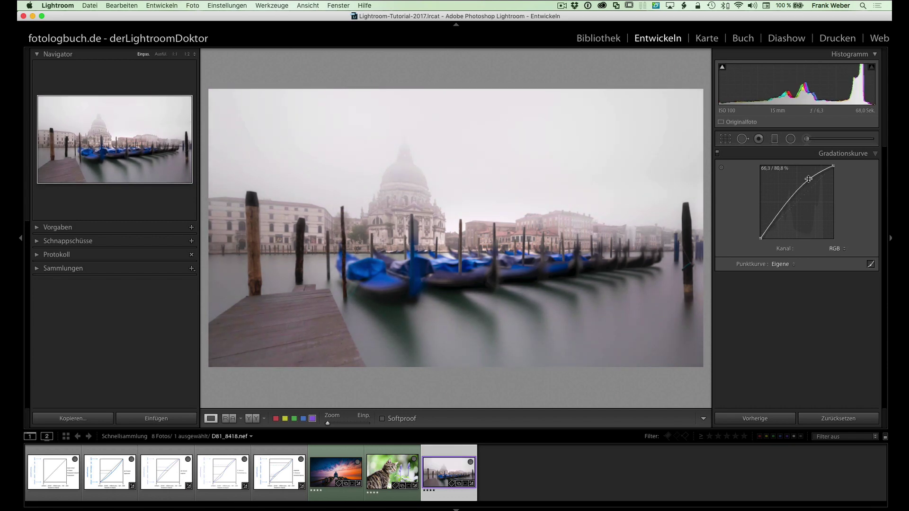
mouse_move(776, 218)
left_mouse_down()
mouse_move(770, 214)
mouse_move(790, 185)
mouse_move(810, 177)
mouse_move(786, 191)
left_mouse_up()
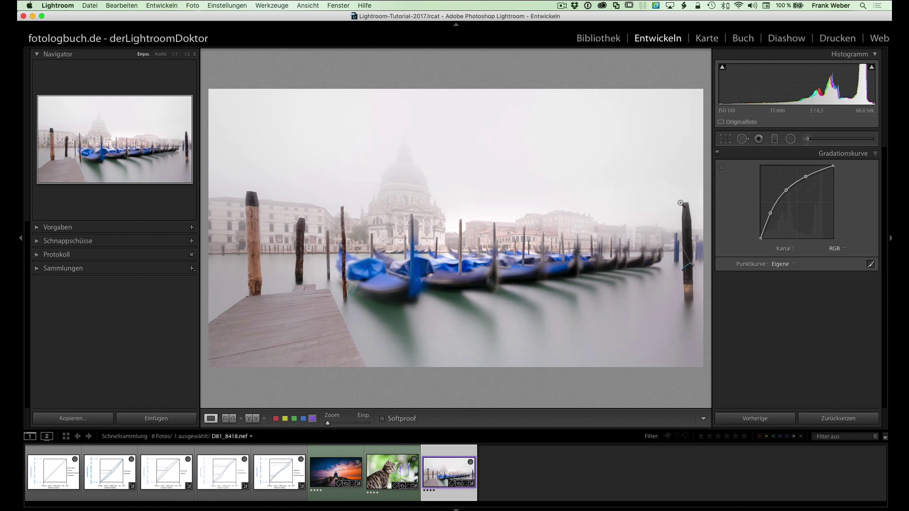
Step: Save the current curve as a point-curve preset under the default name 'Unbenannte Punktkurve'
left_click(781, 265)
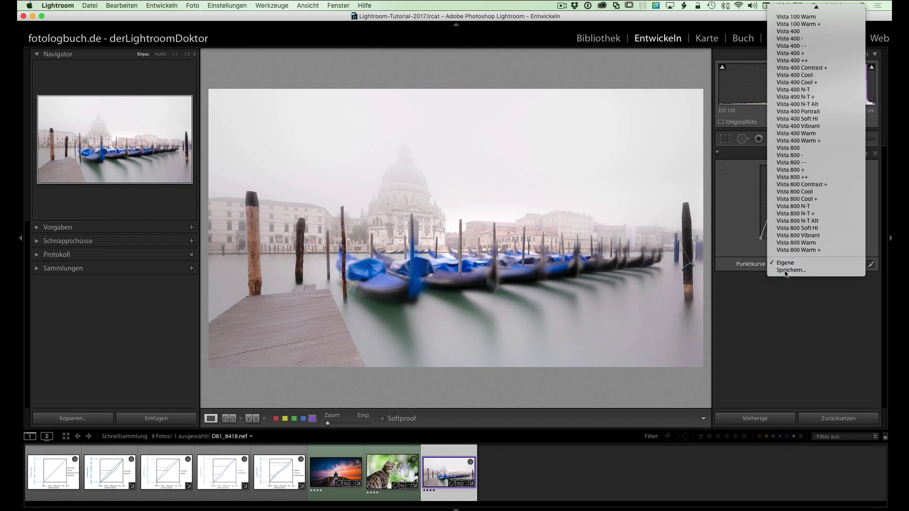
left_click(785, 271)
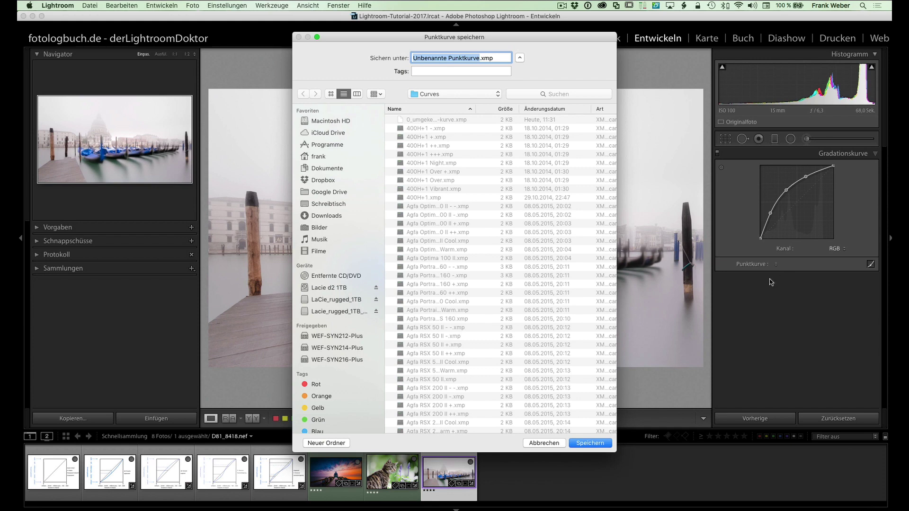
left_click(588, 443)
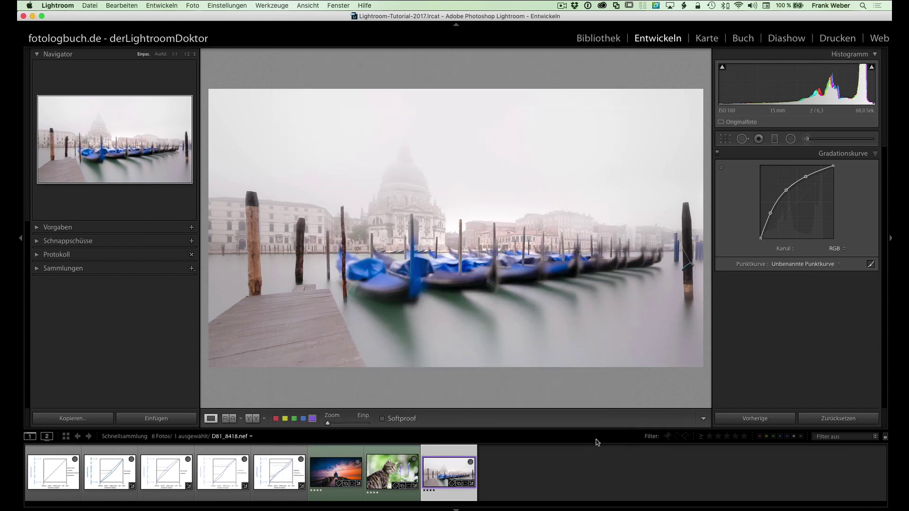